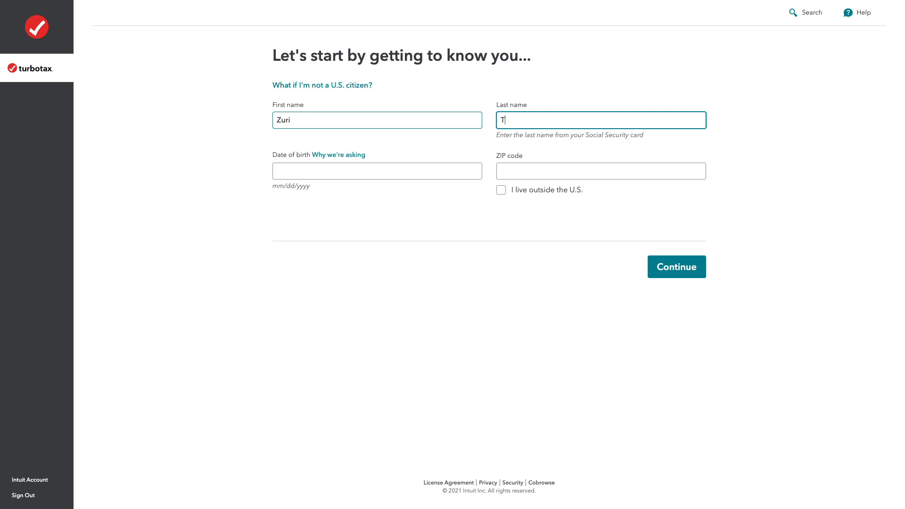
Fill in the taxpayer's last name, date of birth and ZIP code, and submit the introductory form.
key("Tab")
key("Tab")
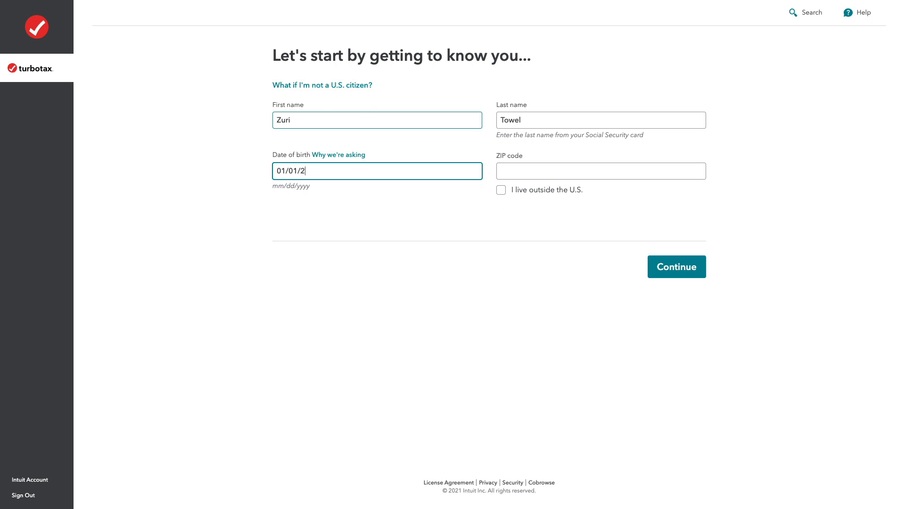
type("01/01/2000")
key("Tab")
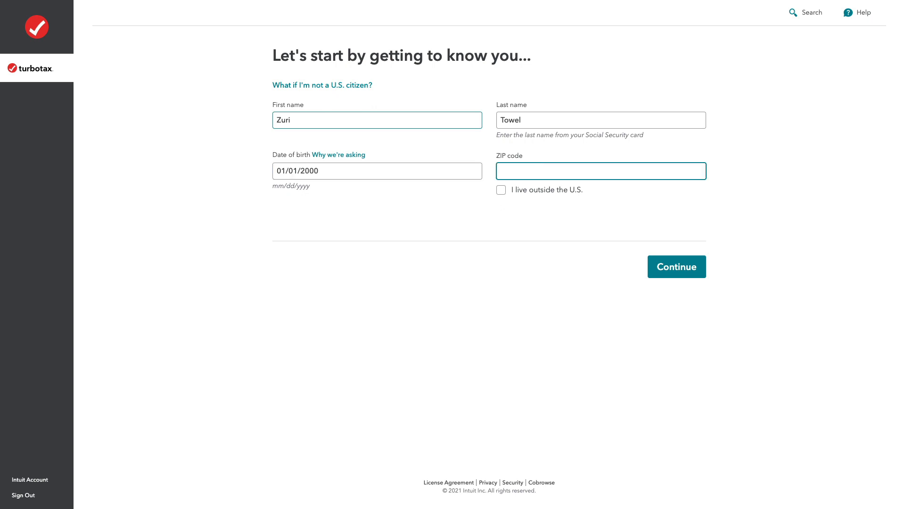
type("75201")
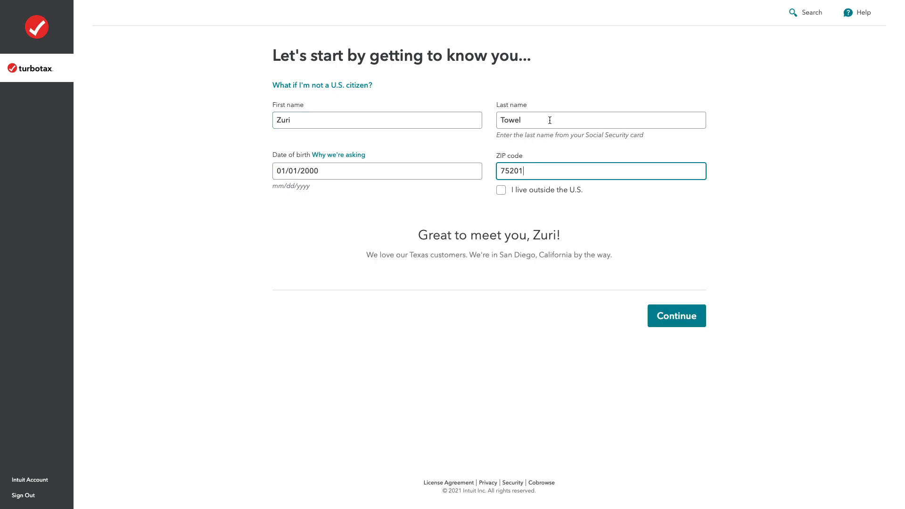
left_click(688, 316)
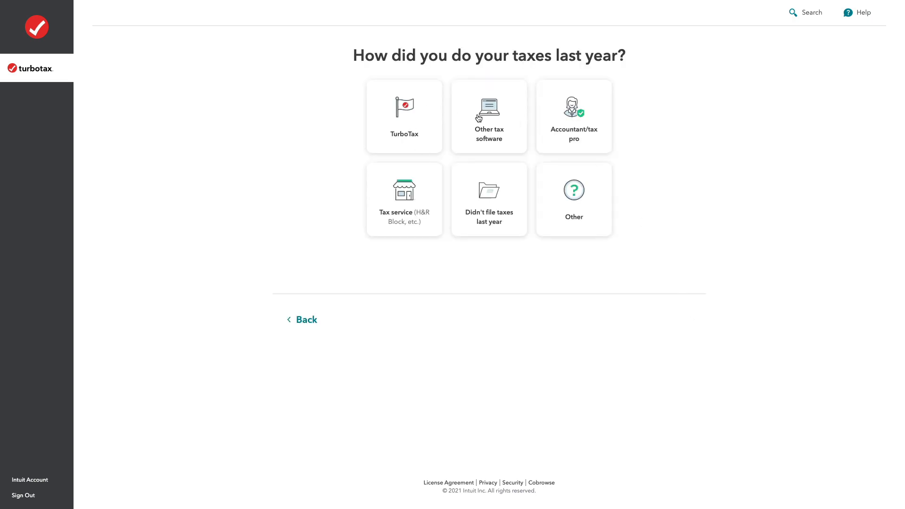
Answer Other for how last year's taxes were done and Good for the feeling about doing taxes, and continue.
left_click(575, 176)
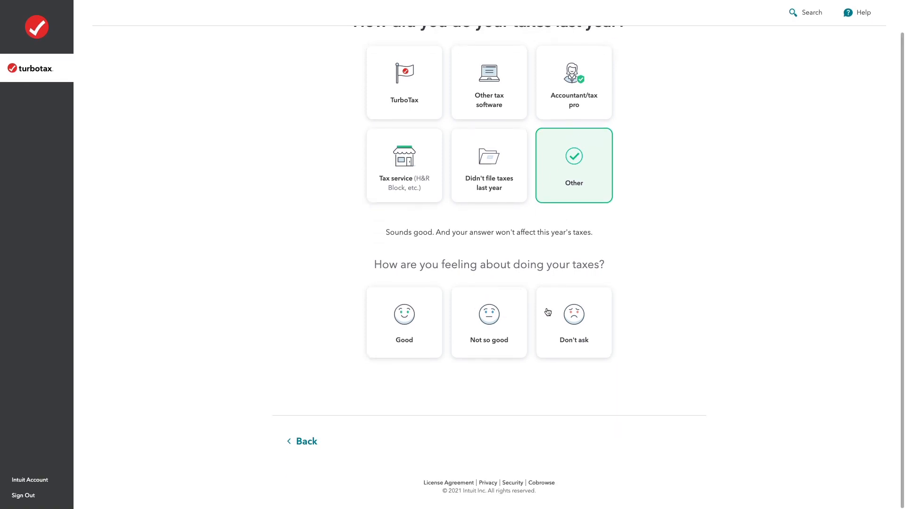
left_click(435, 311)
left_click(671, 452)
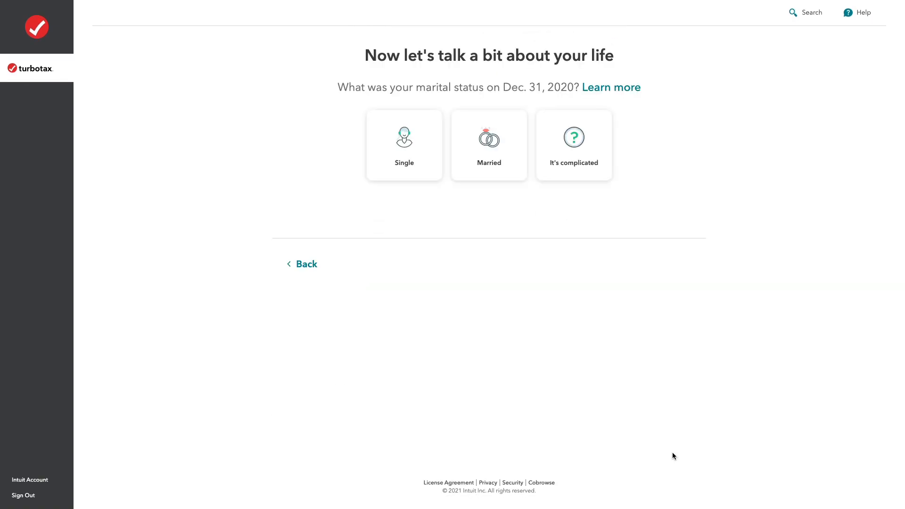
Set the marital status on Dec. 31, 2020 to Single and continue without selecting any life events or financial topics.
left_click(408, 148)
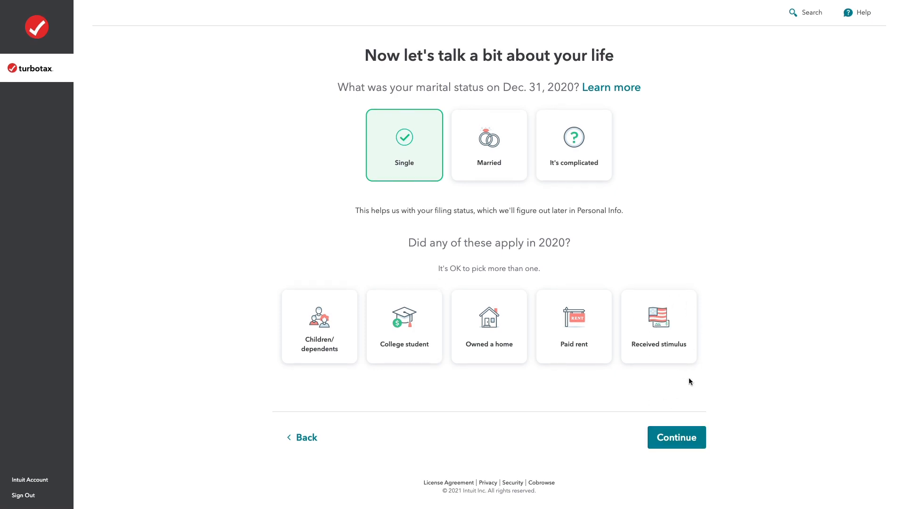
left_click(672, 435)
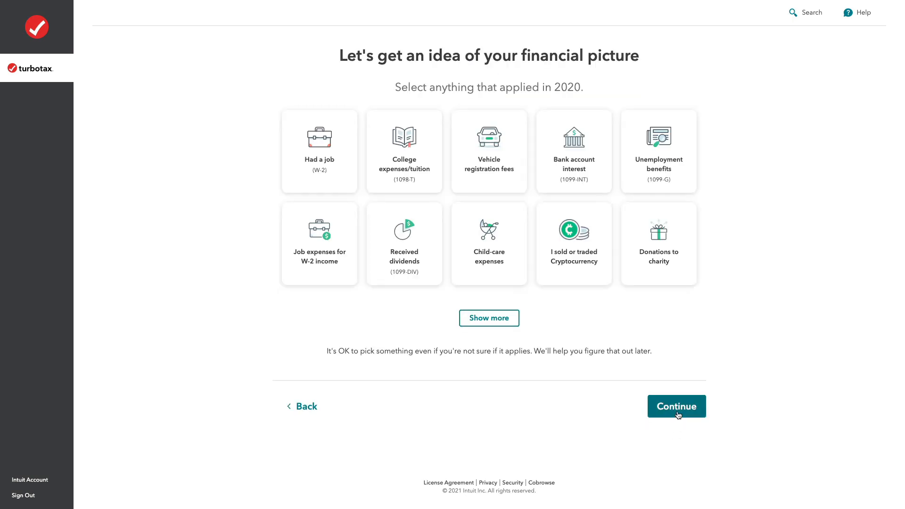
left_click(677, 412)
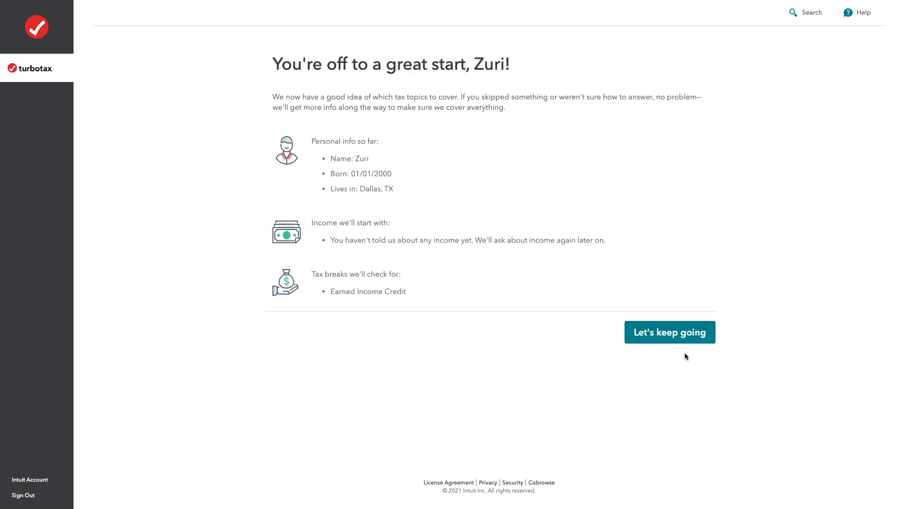
Proceed past the profile summary and decline the consent to disclose tax return information to Intuit.
left_click(684, 335)
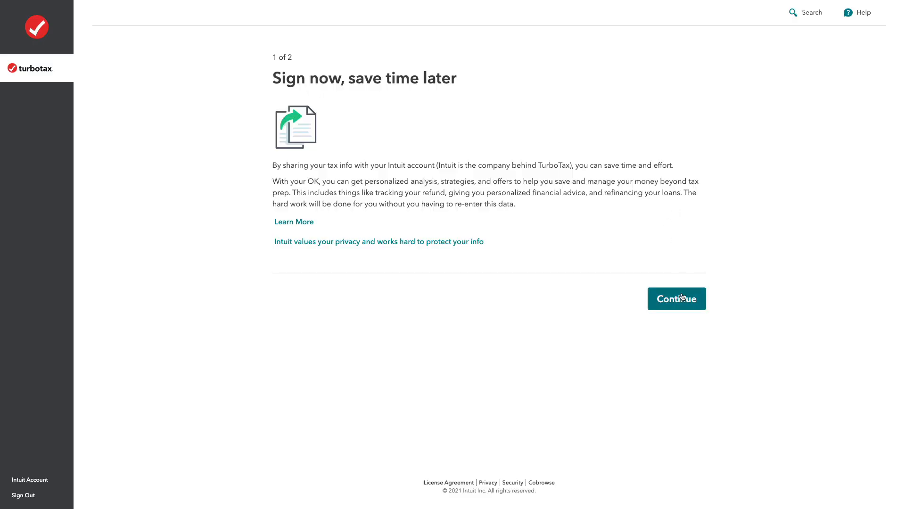
left_click(678, 297)
scroll(680, 297, "down", 5)
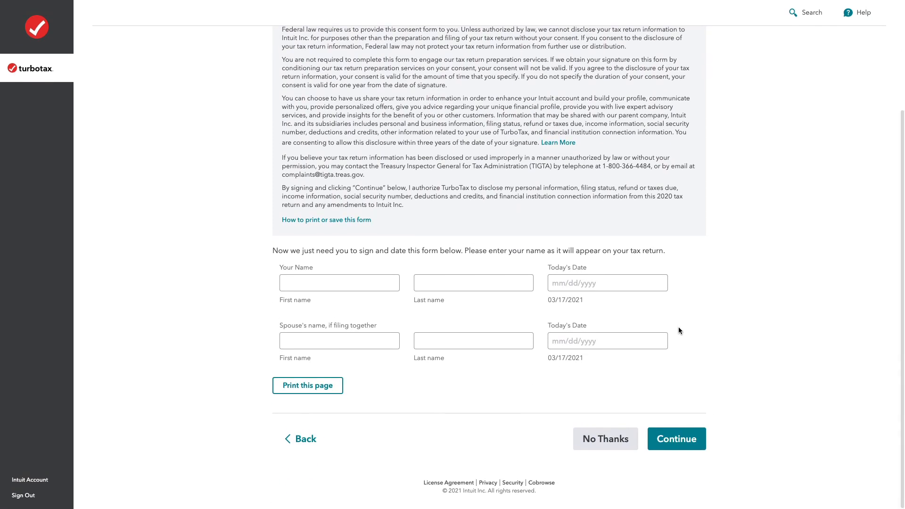
scroll(594, 393, "up", 3)
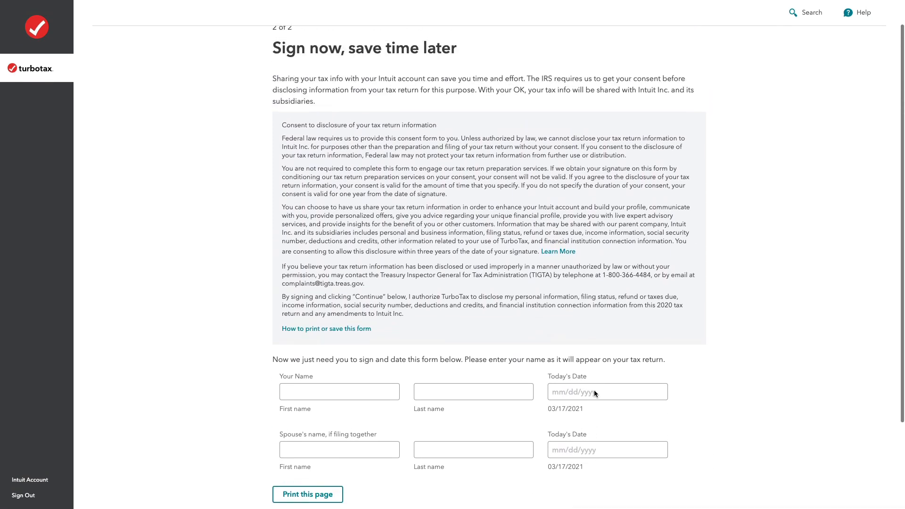
scroll(594, 393, "down", 3)
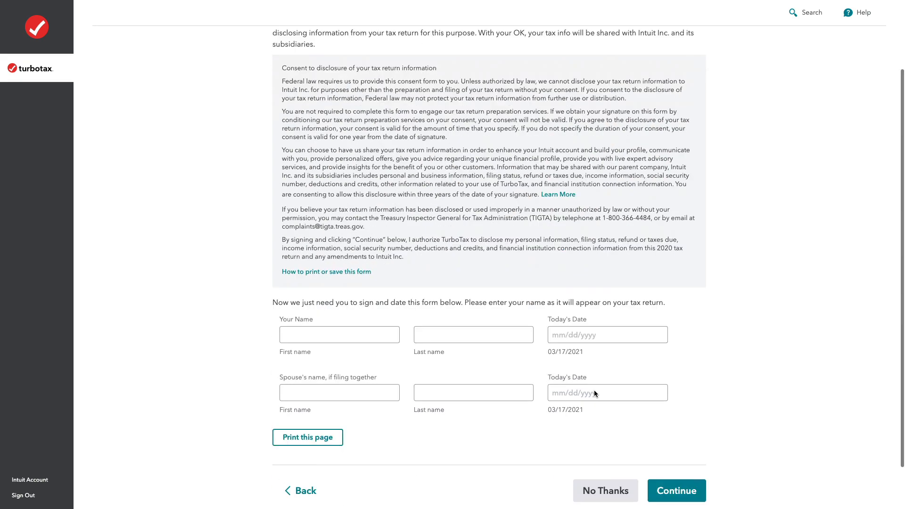
left_click(601, 444)
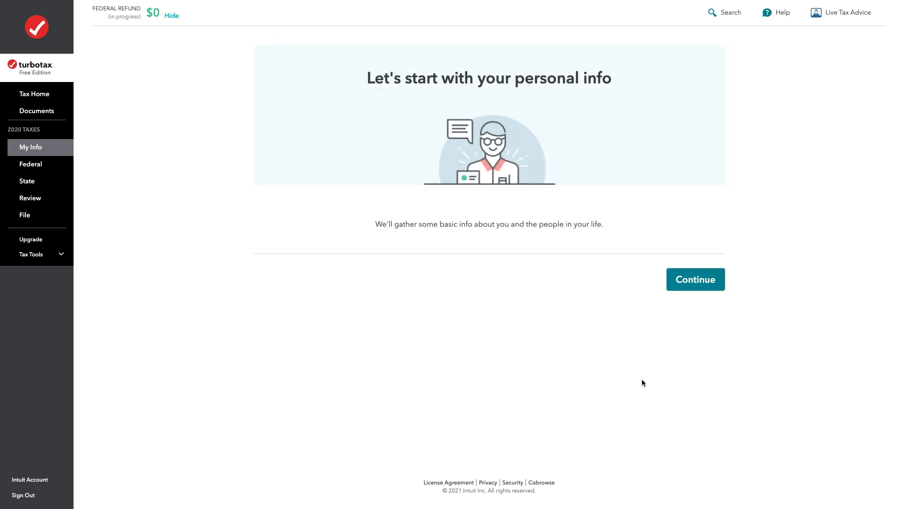
Start the personal info section and enter the Social Security number and the occupation Food.
left_click(695, 288)
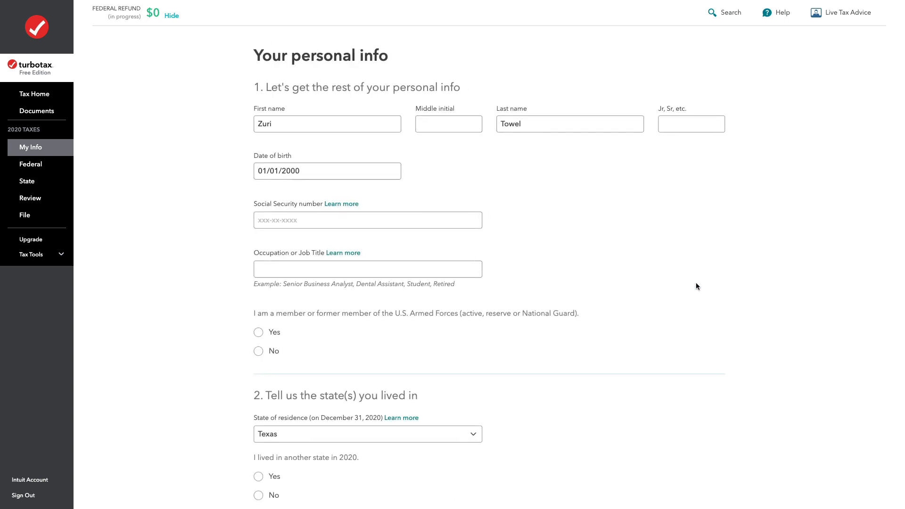
left_click(392, 219)
type("111-22-")
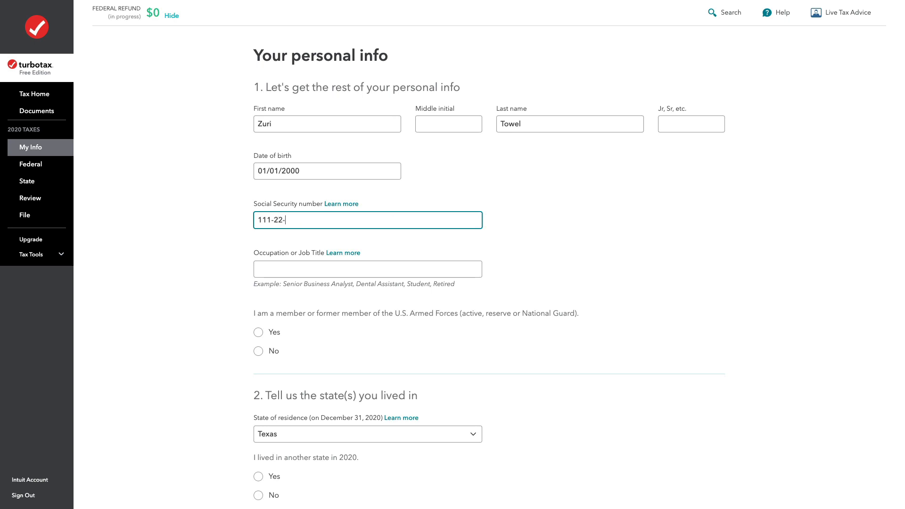
key("Tab")
key("Tab")
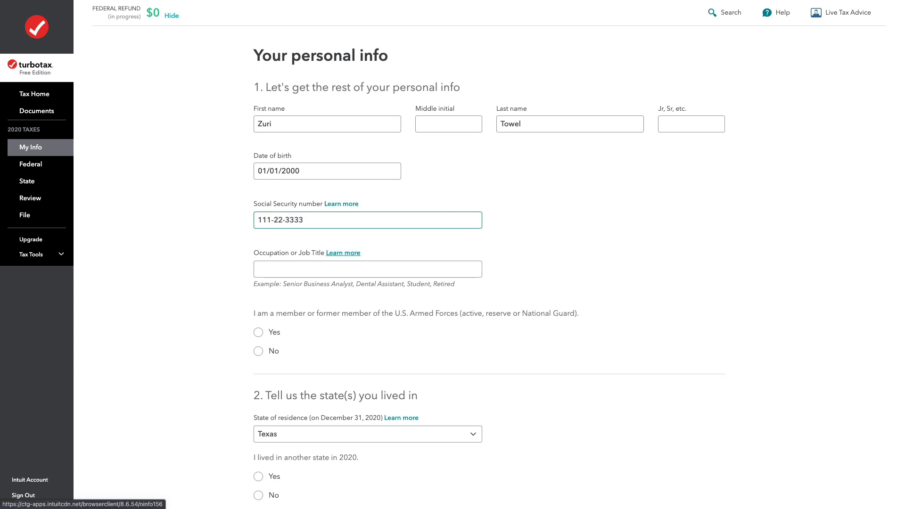
type("Food")
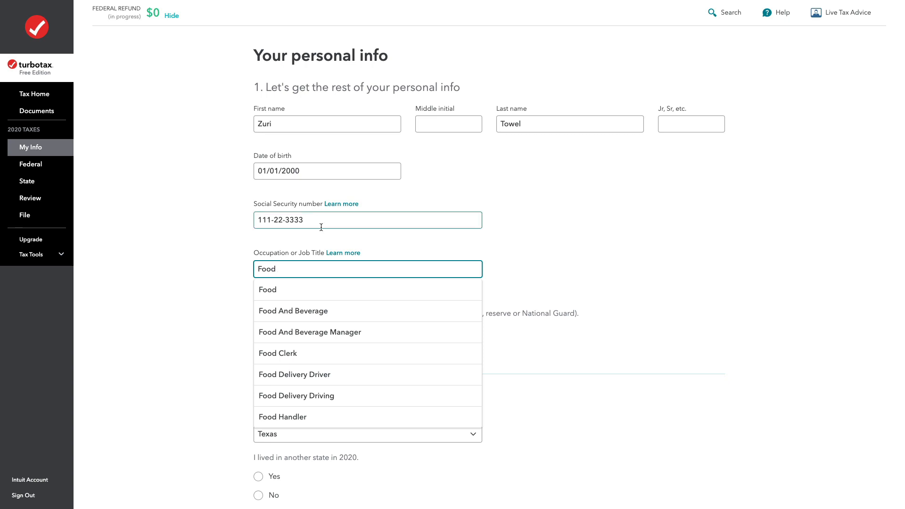
left_click(307, 290)
Answer No to Armed Forces membership, living in another state in 2020, and being claimable as someone's dependent.
scroll(232, 289, "down", 1)
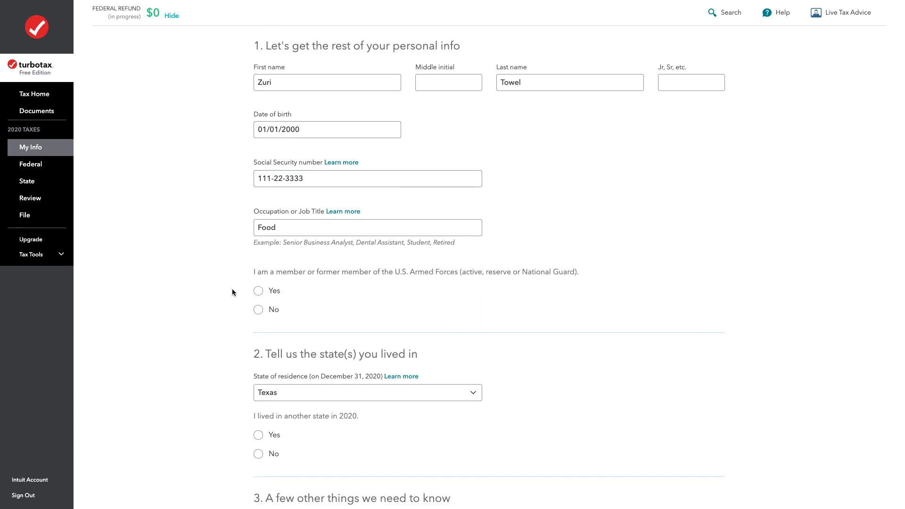
scroll(232, 292, "down", 1)
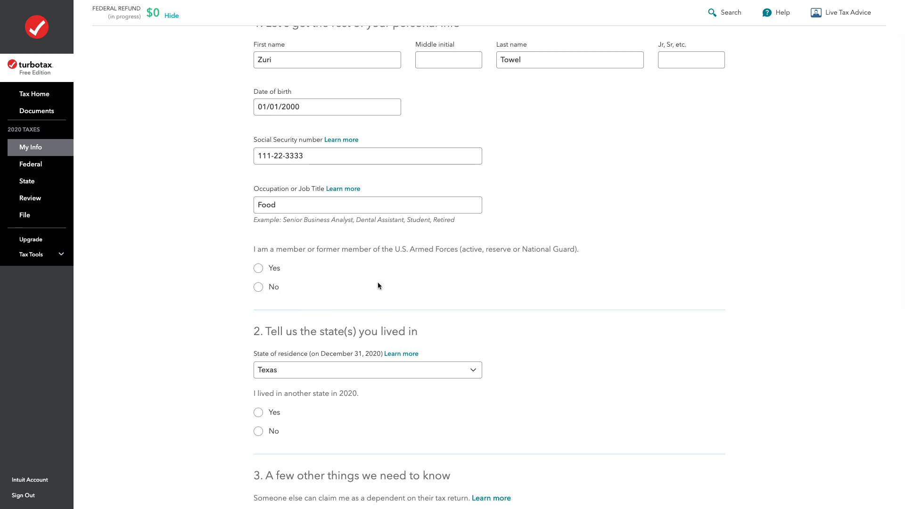
left_click(270, 292)
scroll(269, 293, "down", 3)
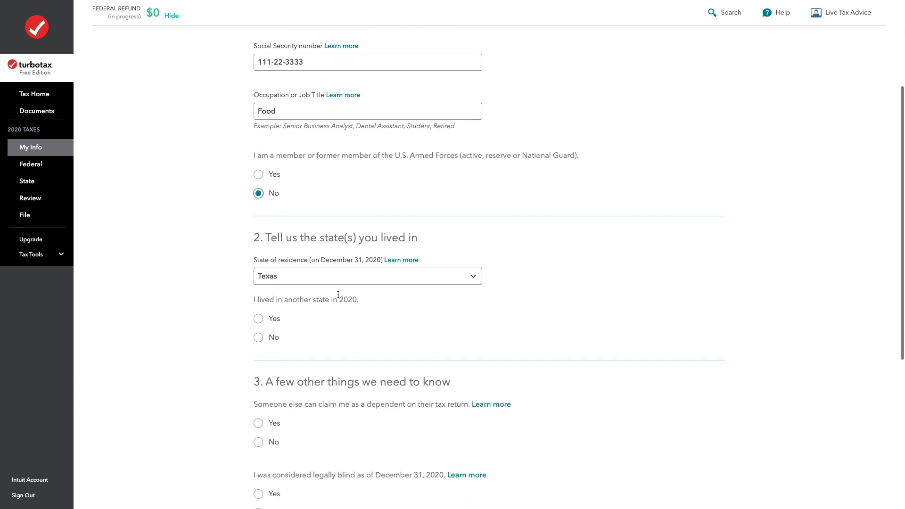
scroll(306, 264, "down", 1)
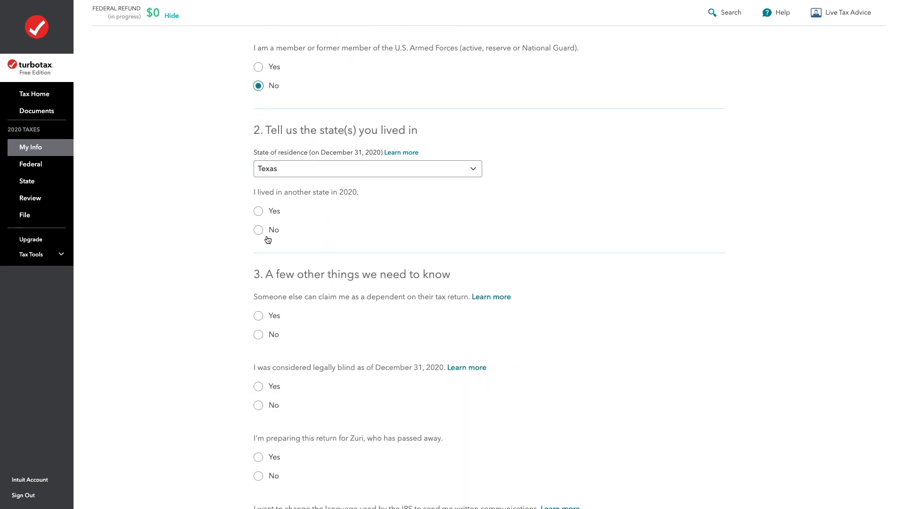
scroll(266, 235, "down", 2)
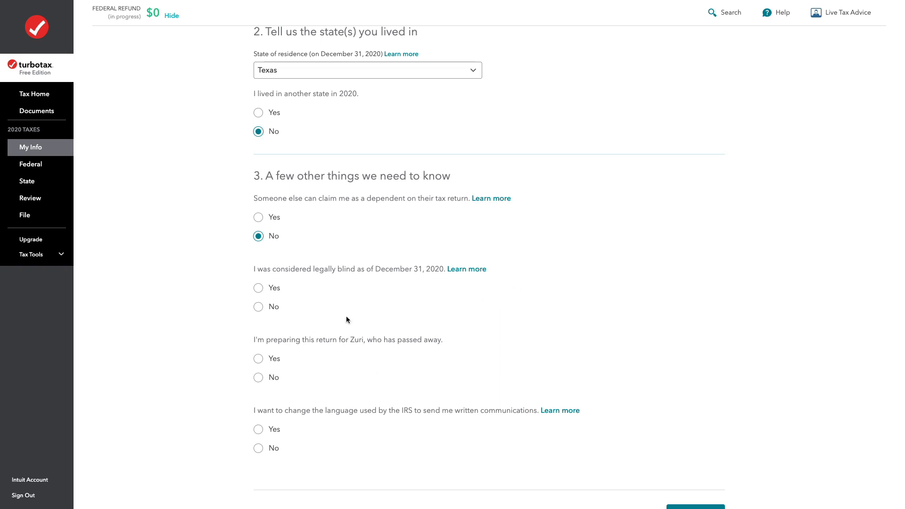
Answer No to being legally blind, the taxpayer having passed away, and changing the IRS communication language, and submit the personal info.
scroll(334, 325, "up", 7)
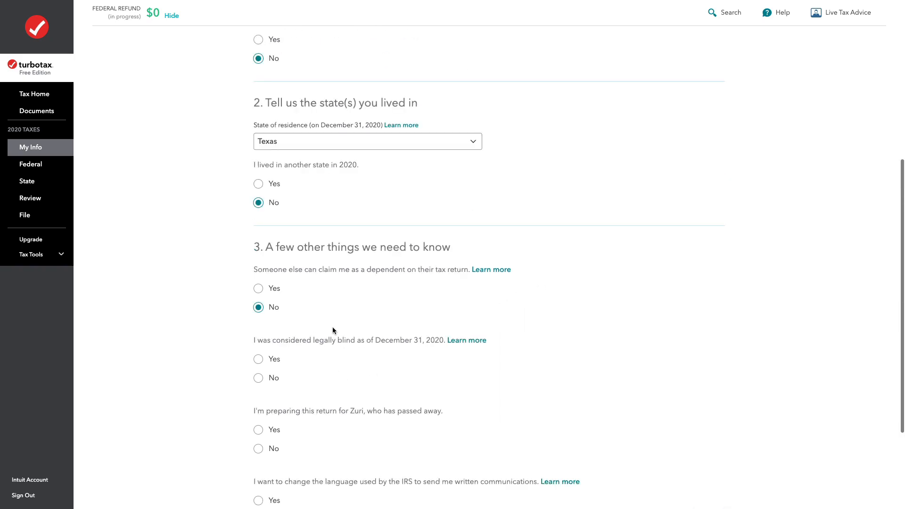
scroll(345, 345, "up", 1)
scroll(354, 337, "down", 9)
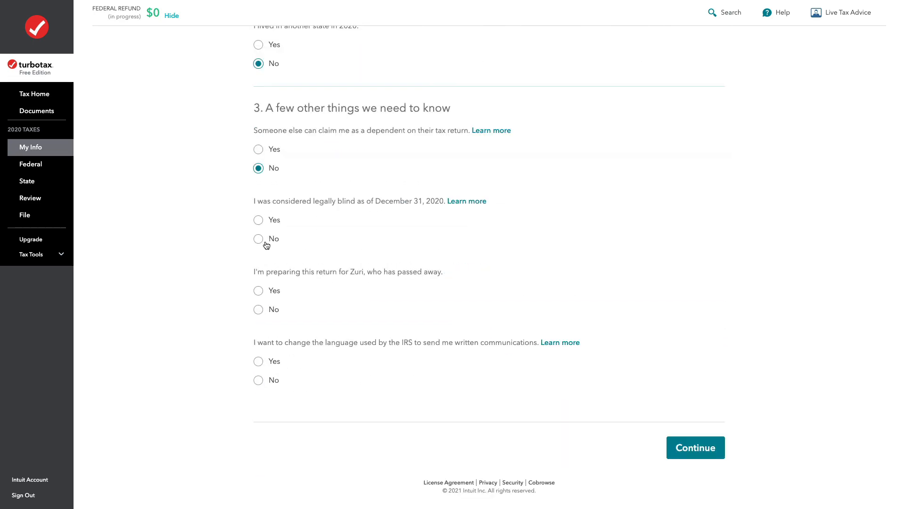
left_click(264, 244)
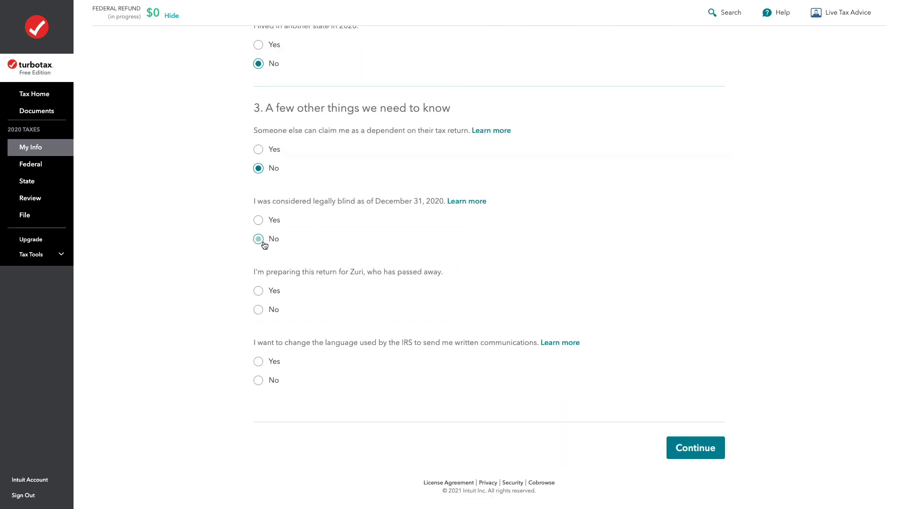
left_click(269, 312)
left_click(258, 380)
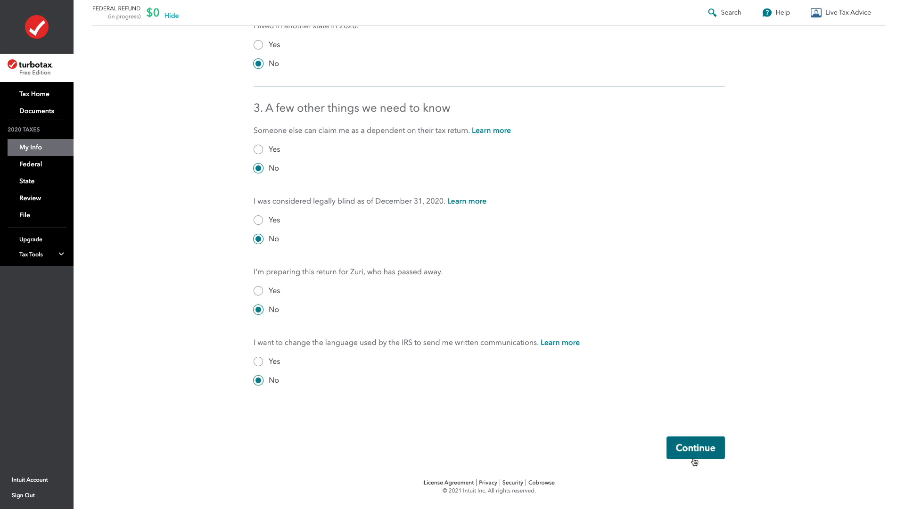
left_click(693, 453)
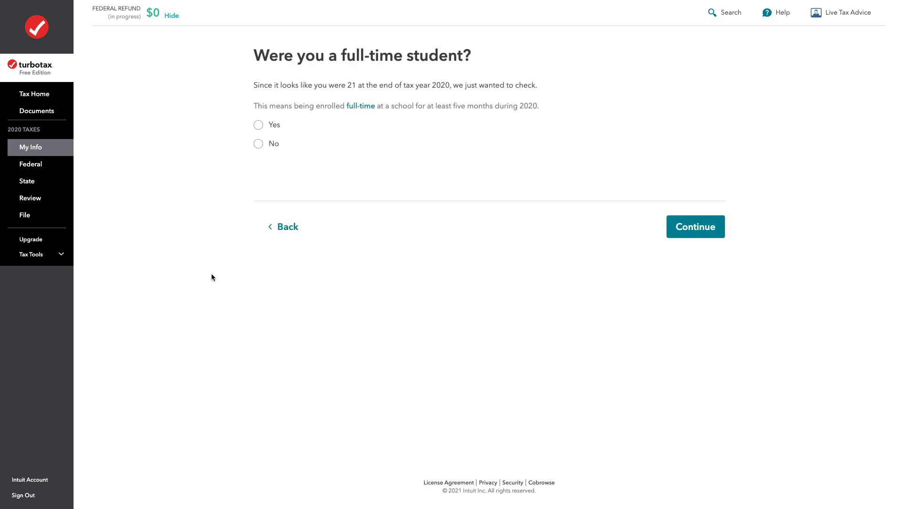
Answer No to having been a full-time student and confirm the marital status as Single.
left_click(277, 144)
left_click(695, 226)
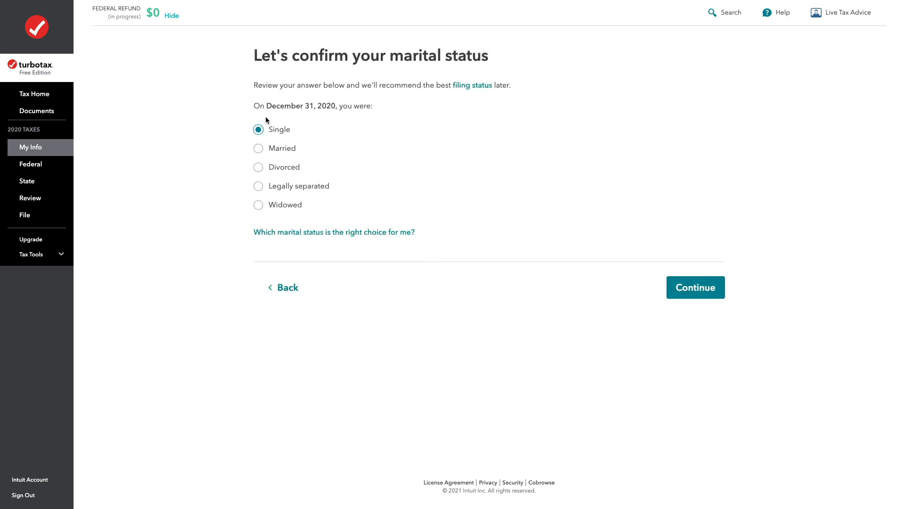
left_click(697, 286)
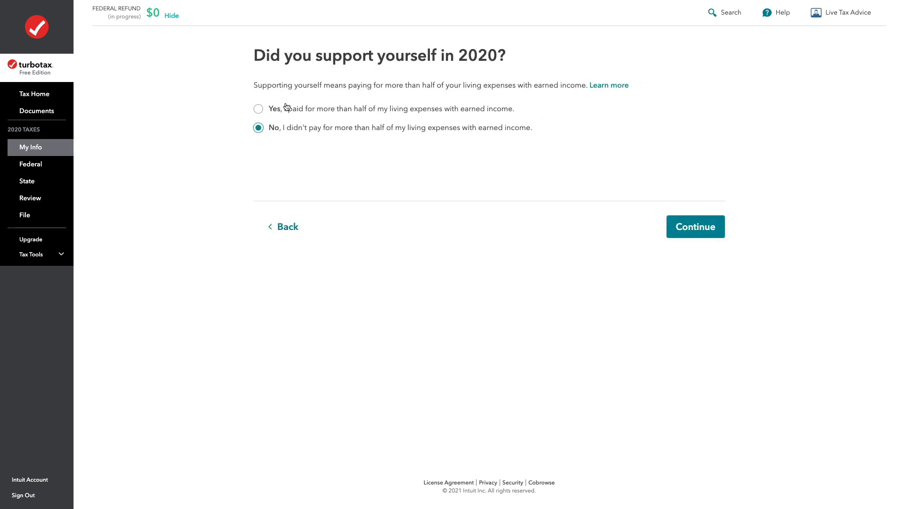
Answer Yes to paying over half of living expenses with earned income and No to having children or supporting another person.
left_click(258, 109)
left_click(700, 234)
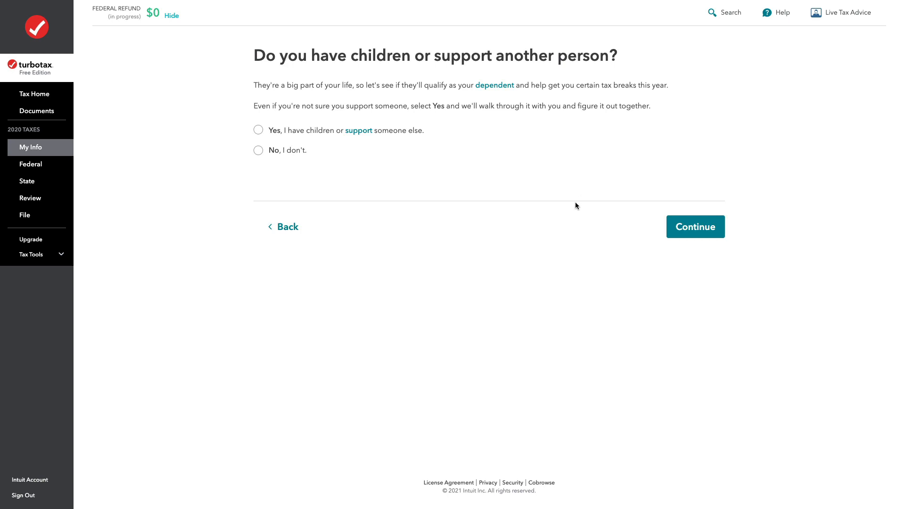
left_click(278, 151)
left_click(704, 230)
Enter the street address and phone number for the mailing address, and accept the recommended standard USPS format.
left_click(389, 137)
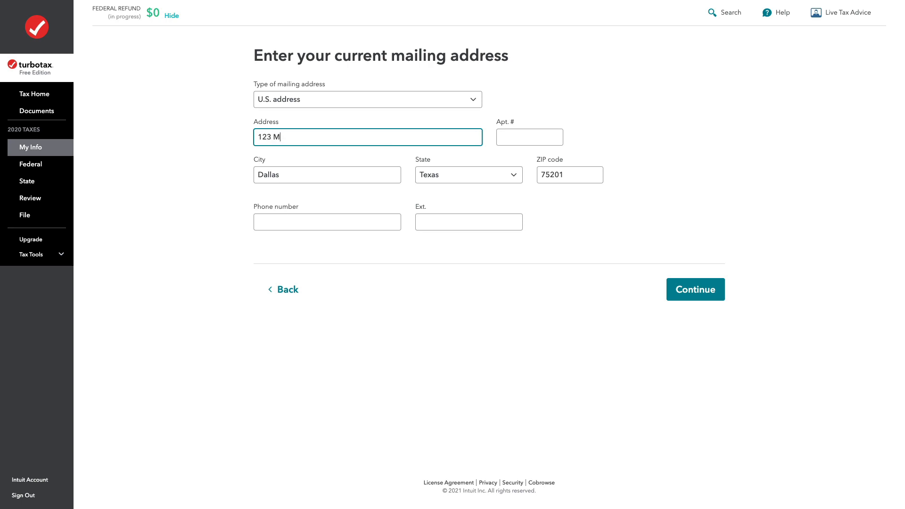
key("Tab")
key("Tab")
key("Tab")
key("Tab")
key("Tab")
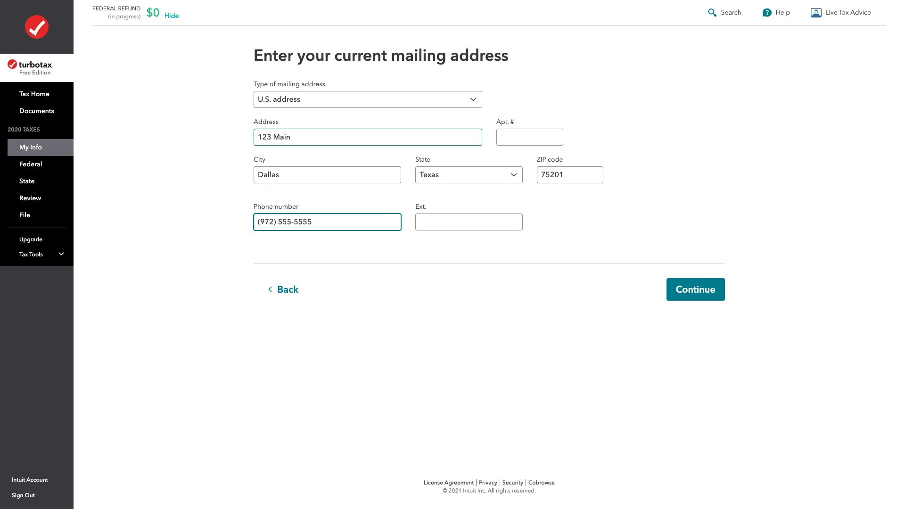
left_click(707, 300)
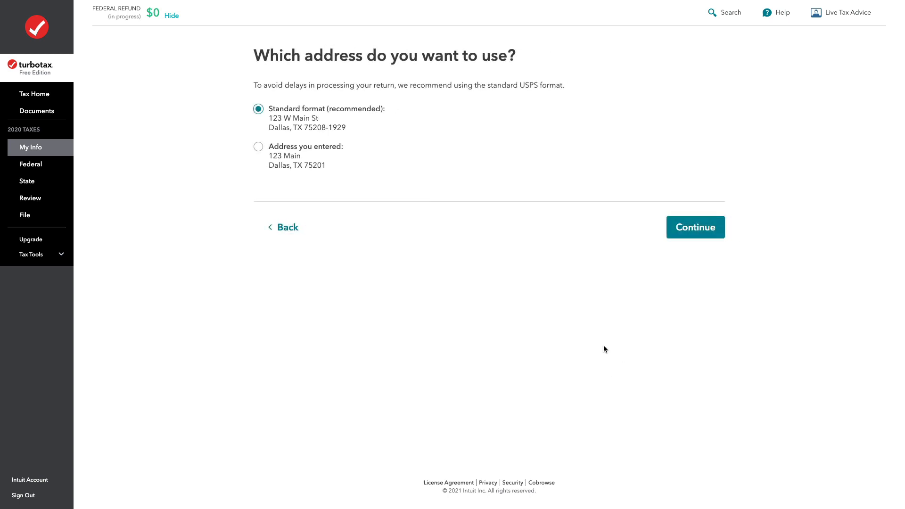
left_click(709, 230)
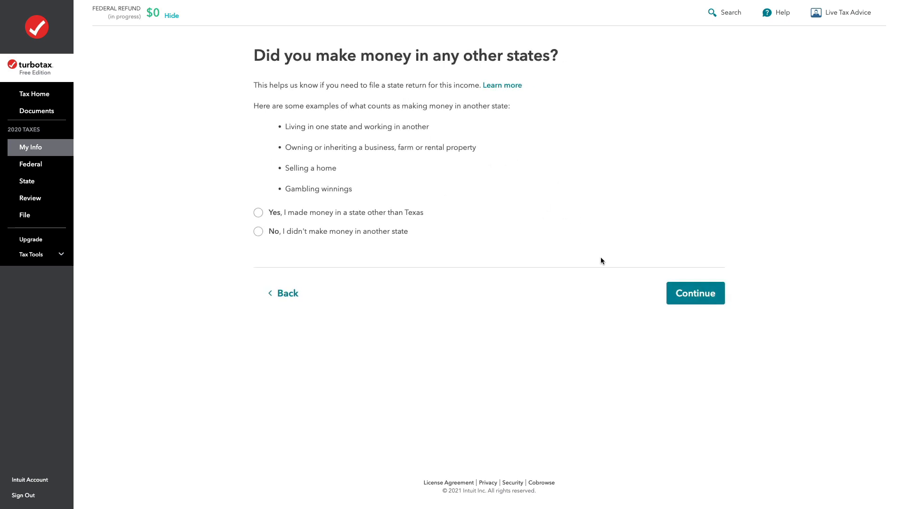
Answer No to having made money in a state other than Texas, and accept the recommended Single filing status.
left_click(259, 231)
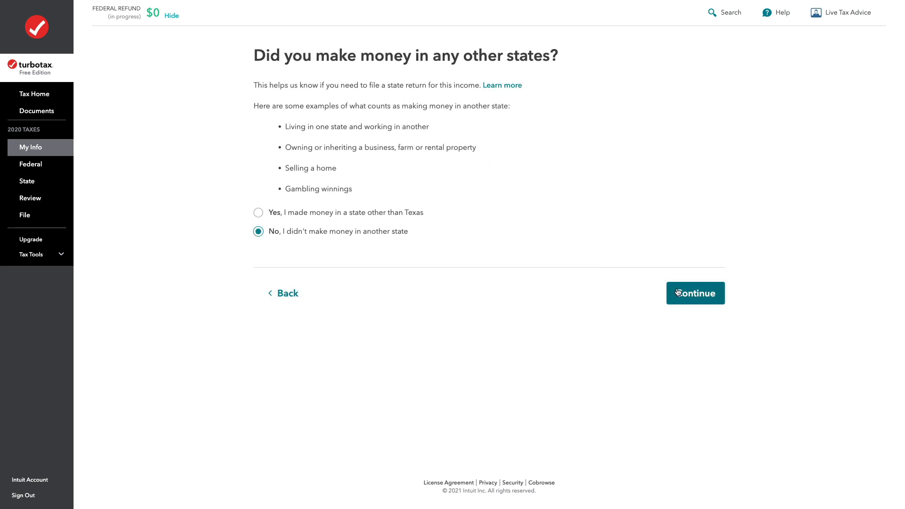
left_click(672, 292)
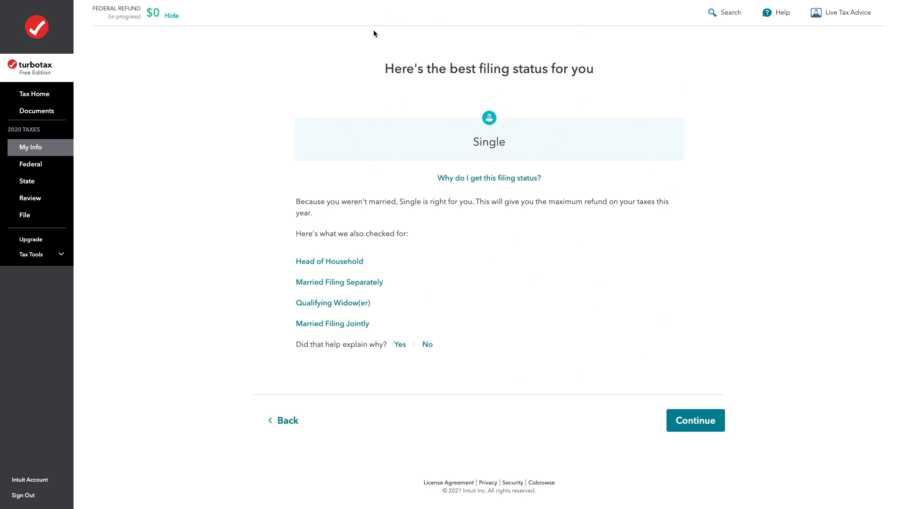
left_click(694, 415)
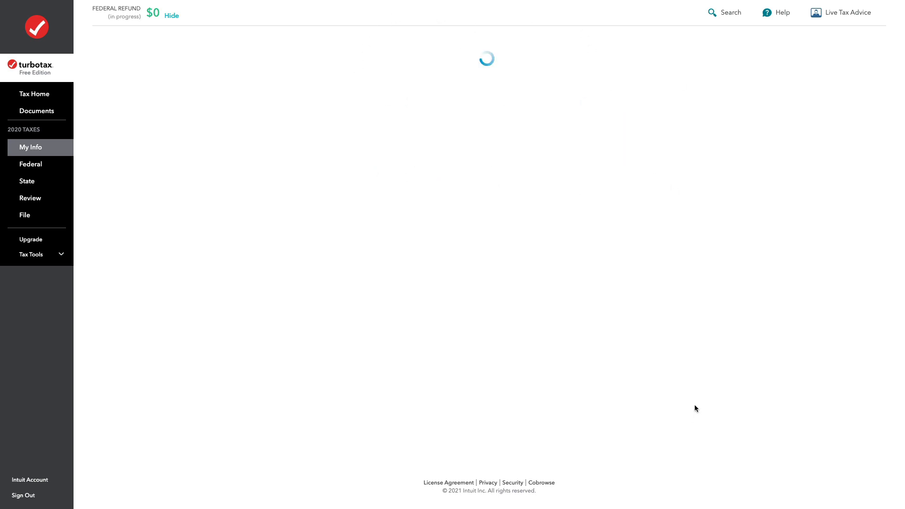
Accept the personal info summary and decline the upgrade offers, staying with TurboTax Free Edition.
scroll(372, 283, "down", 5)
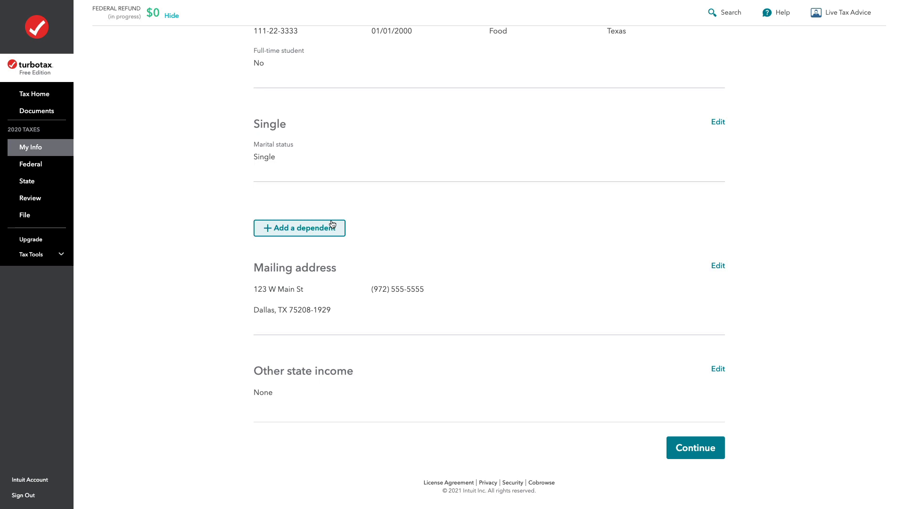
left_click(698, 453)
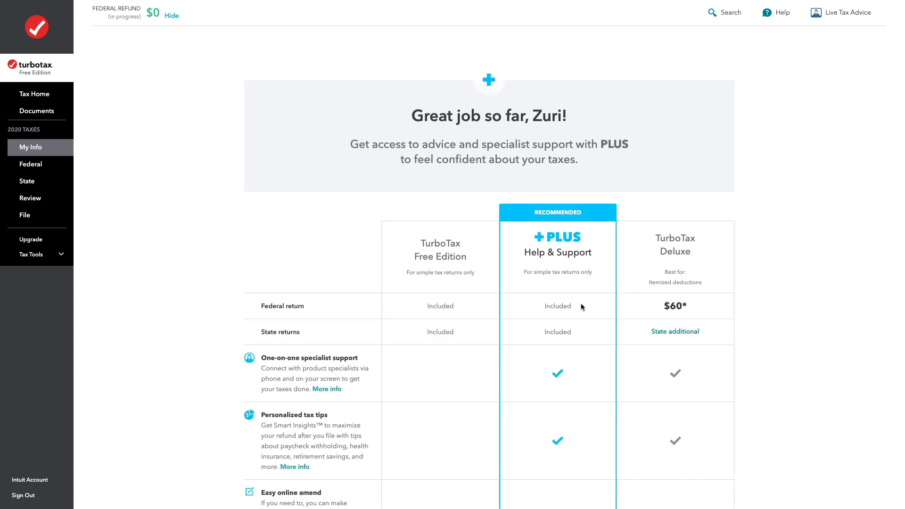
scroll(581, 306, "down", 10)
left_click(454, 279)
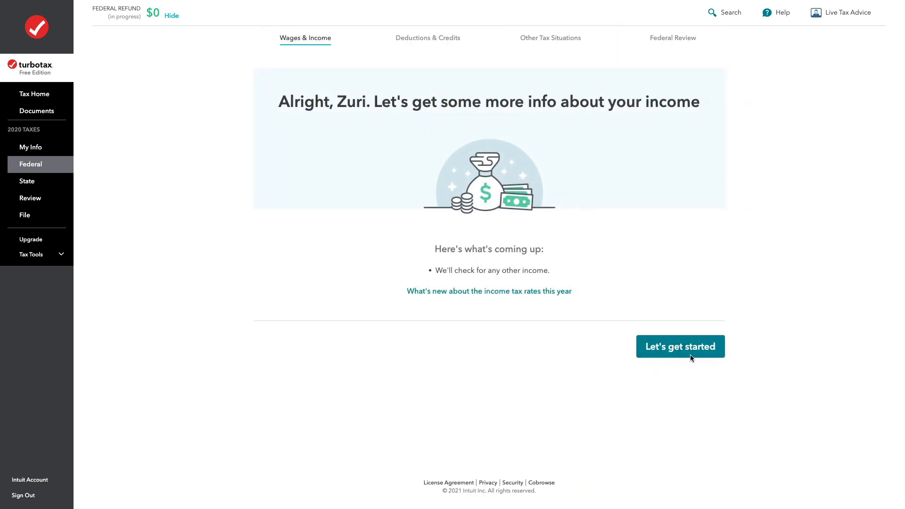
Skip W-2 entry for the Federal Review, answer No to receiving stimulus payments, and confirm $0 as the amount received.
left_click(690, 352)
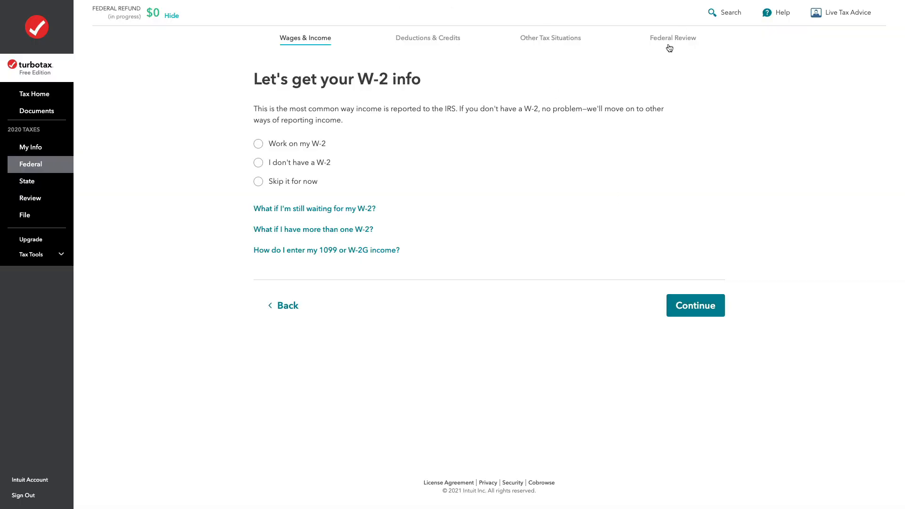
left_click(679, 45)
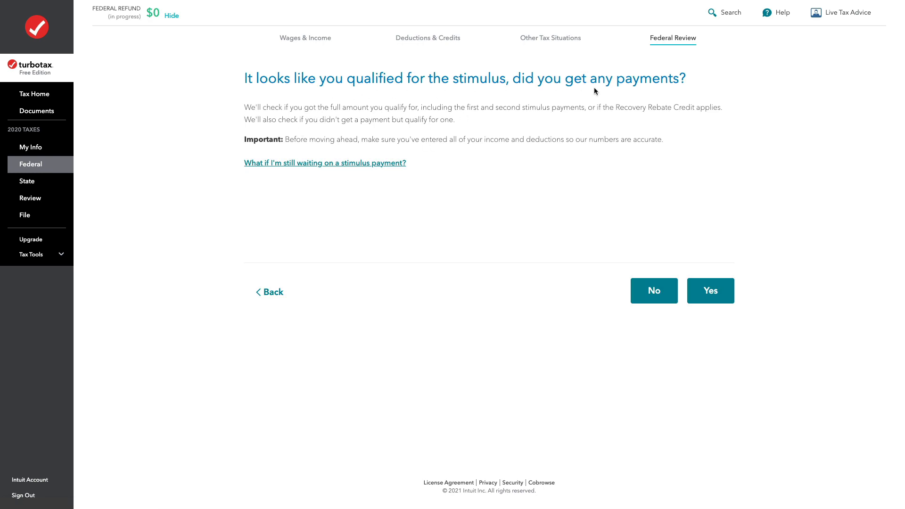
left_click(645, 300)
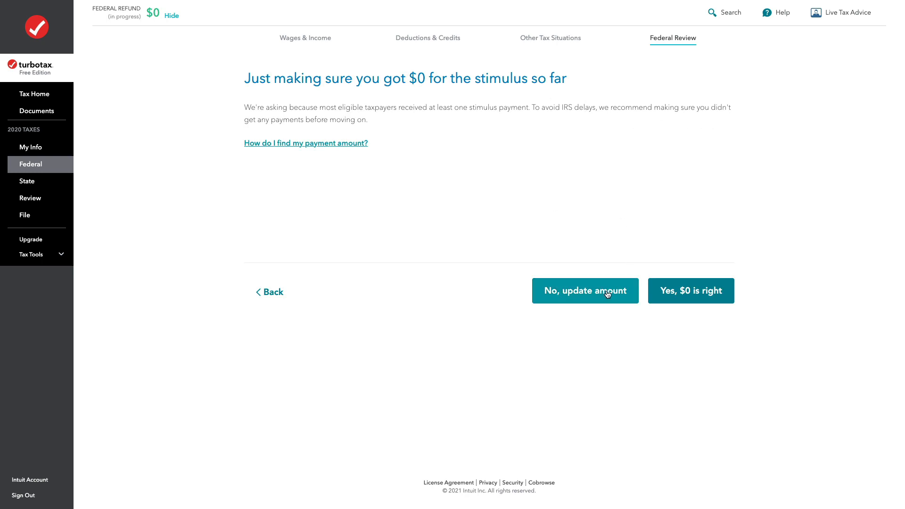
left_click(673, 298)
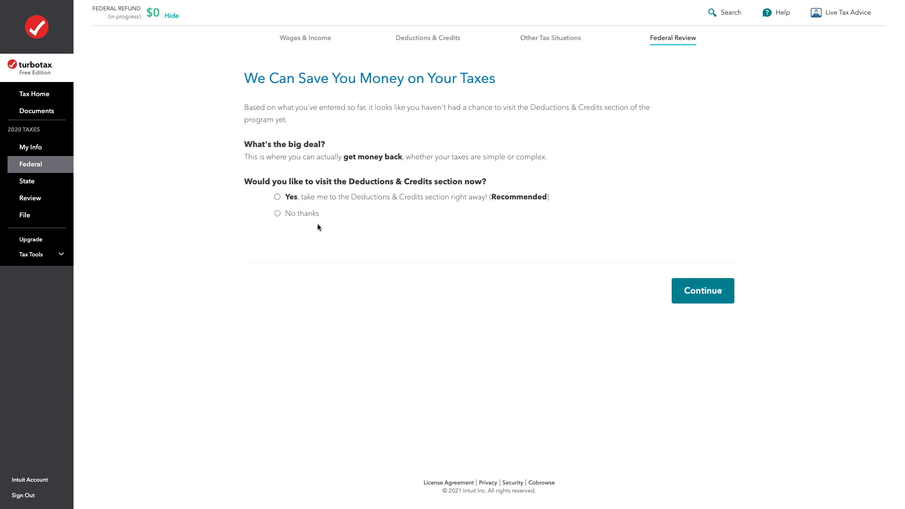
Decline visiting Deductions & Credits, state there is no Form 1095-A for 2020, and answer No to entering sales tax information.
left_click(290, 214)
left_click(709, 294)
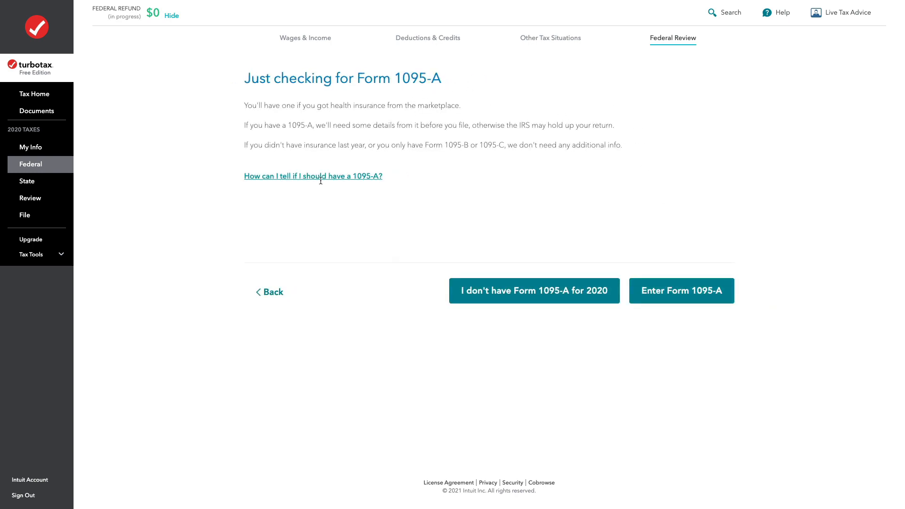
left_click(573, 294)
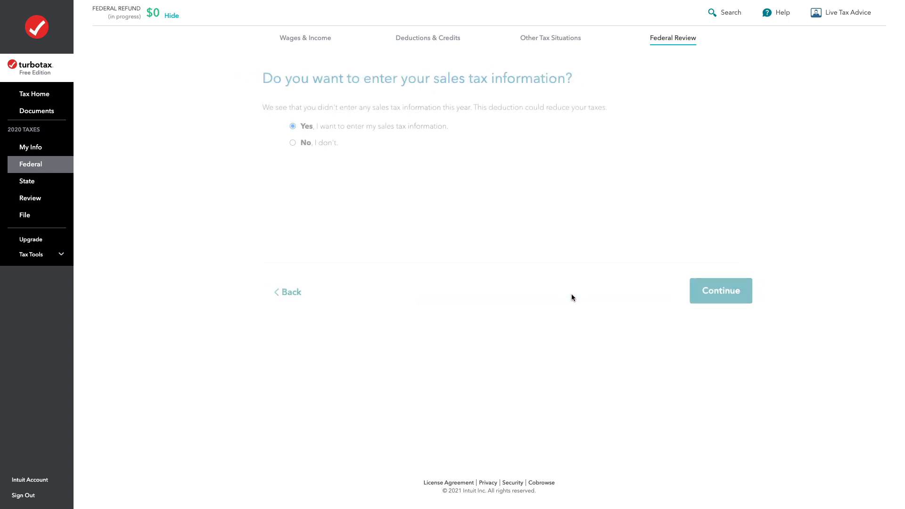
left_click(289, 143)
left_click(678, 293)
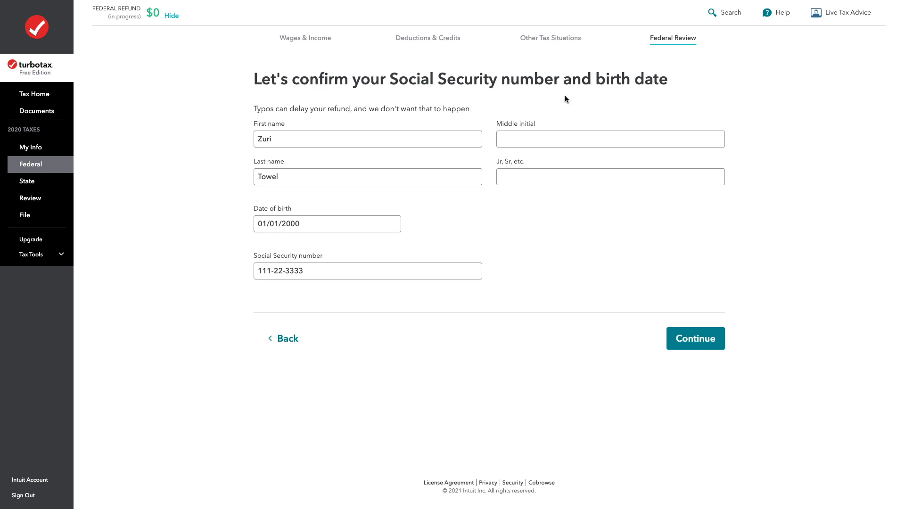
Confirm the taxpayer's name, birth date and Social Security number, run the federal return check, and open the answers needing review.
left_click(681, 343)
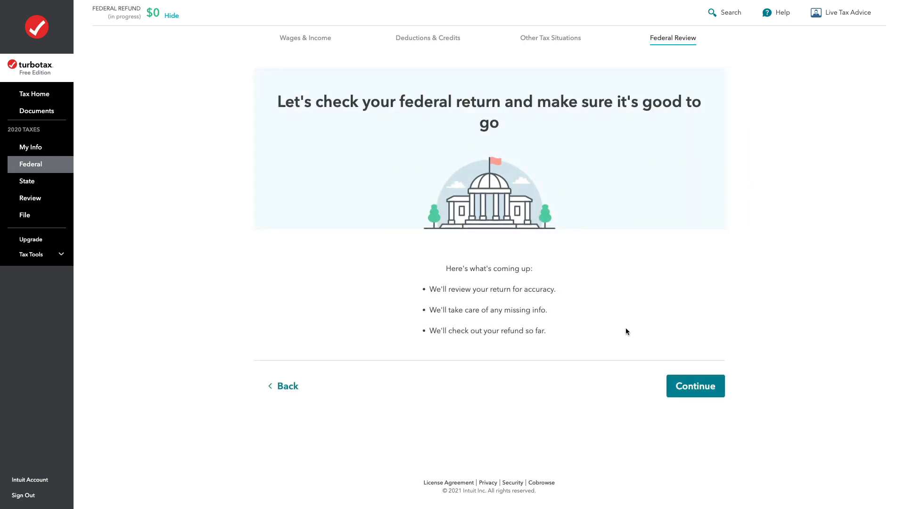
left_click(686, 394)
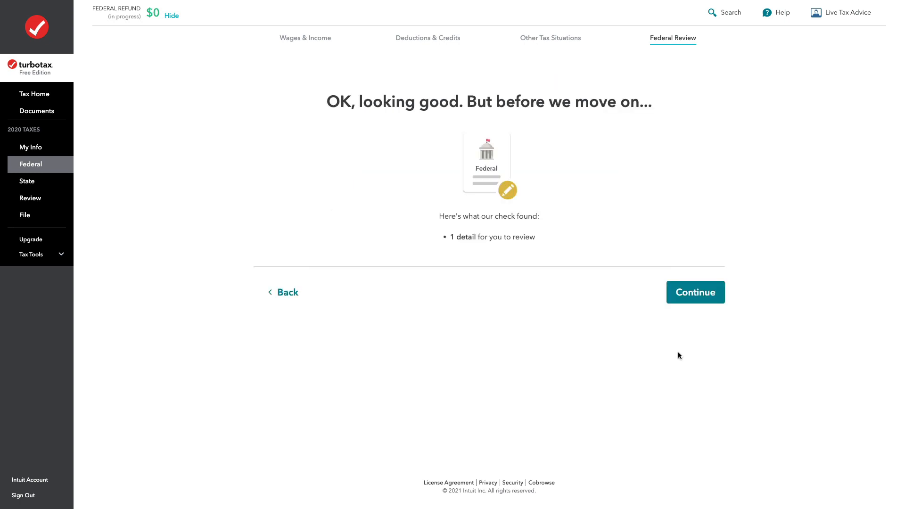
left_click(688, 293)
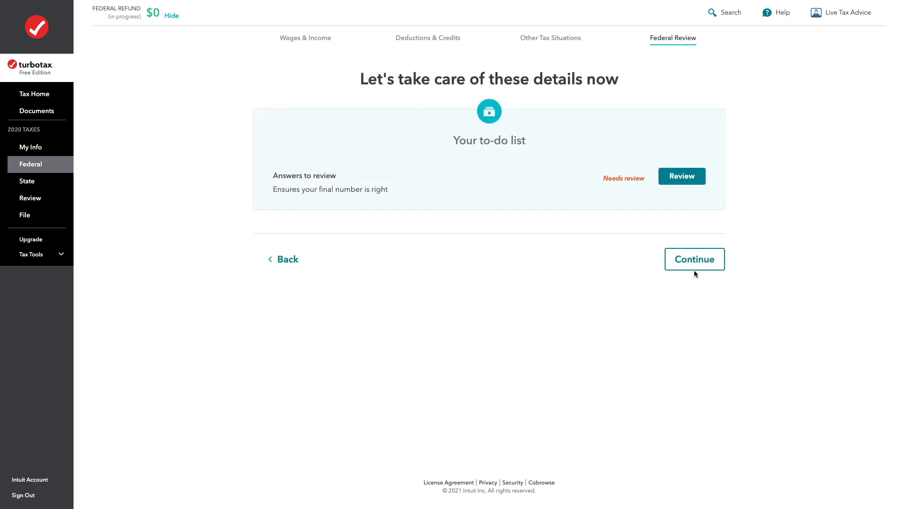
left_click(682, 176)
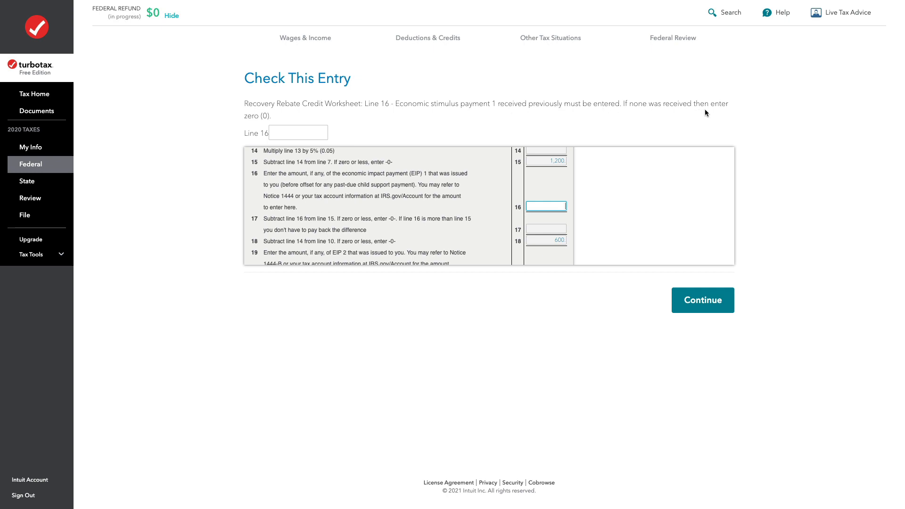
Enter 0 for the first and second stimulus payments on Lines 16 and 19 of the Recovery Rebate Credit Worksheet.
left_click(325, 137)
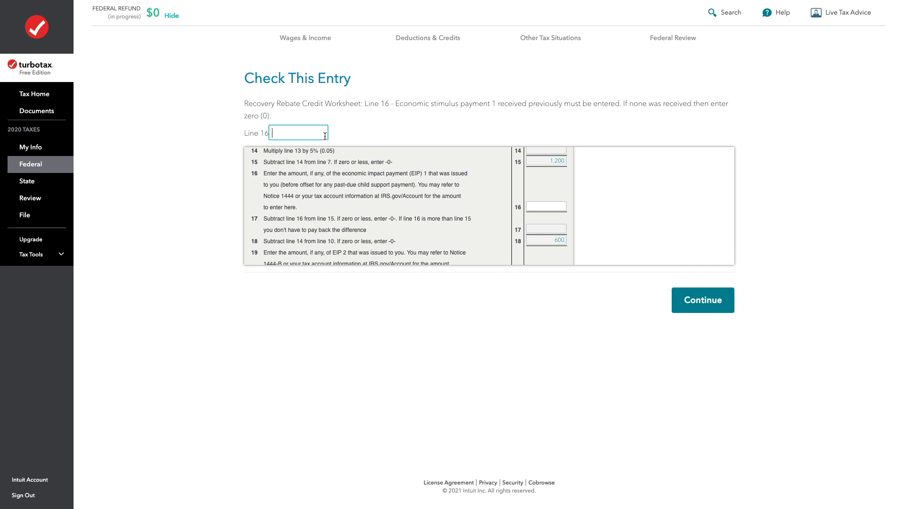
left_click(687, 298)
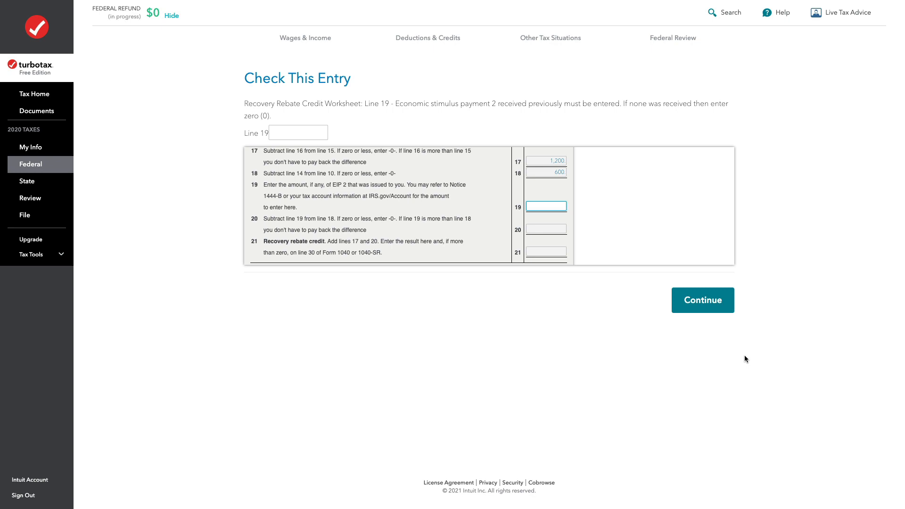
left_click(707, 299)
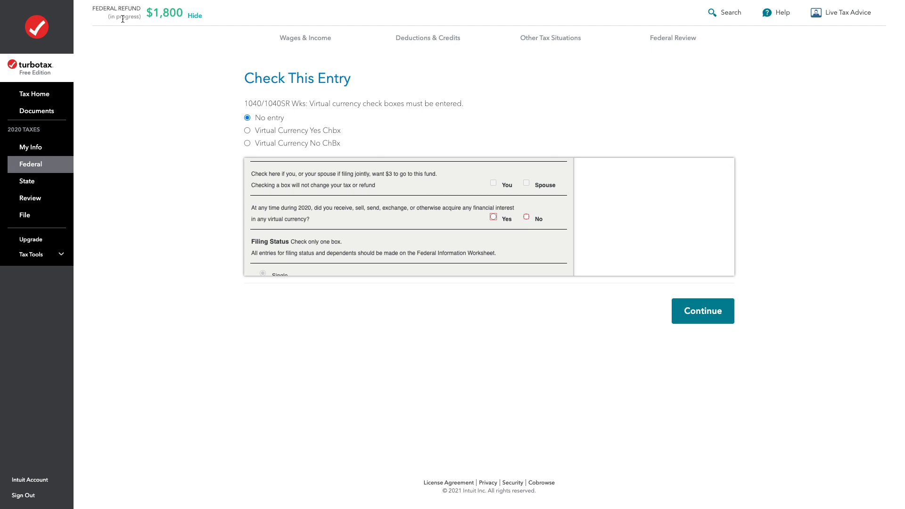
Set the virtual currency entry on the 1040/1040SR worksheet to No and submit it.
mouse_move(104, 4)
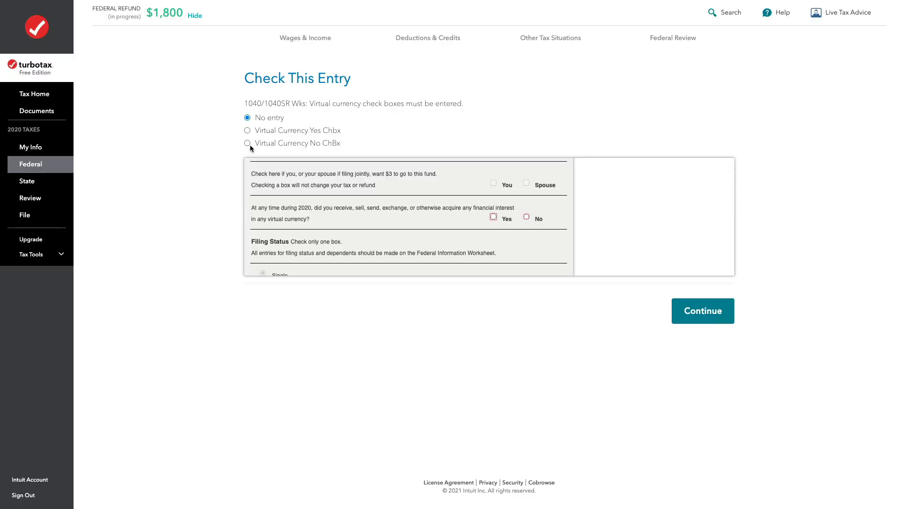
left_click(247, 143)
left_click(703, 310)
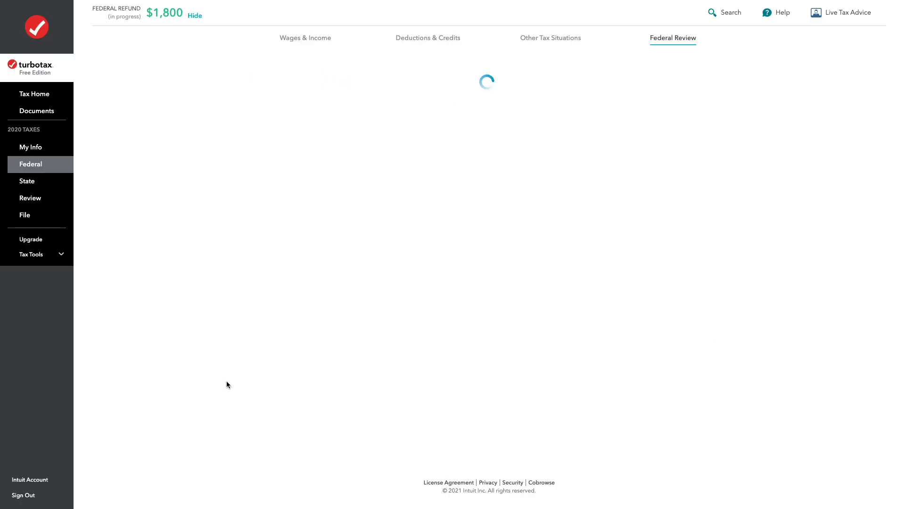
Finish the Federal Review, continue to state taxes, and skip the state return.
left_click(705, 320)
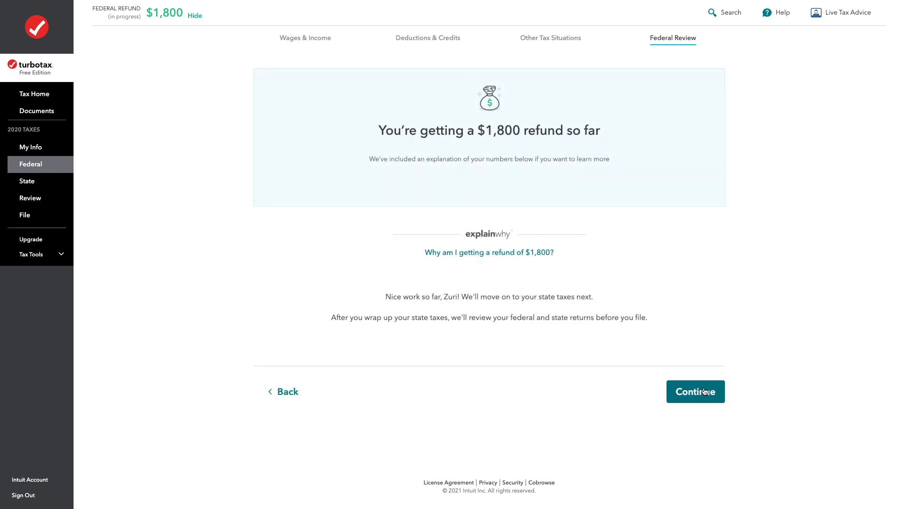
left_click(703, 390)
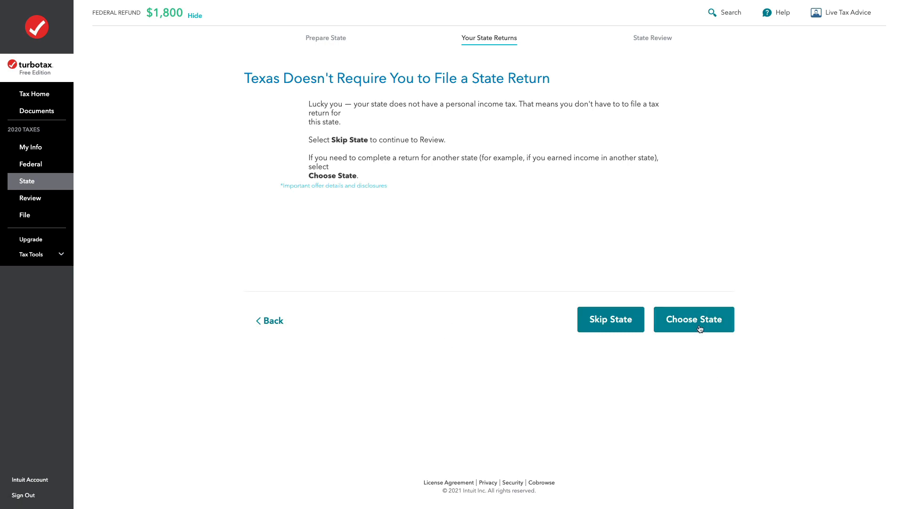
left_click(624, 317)
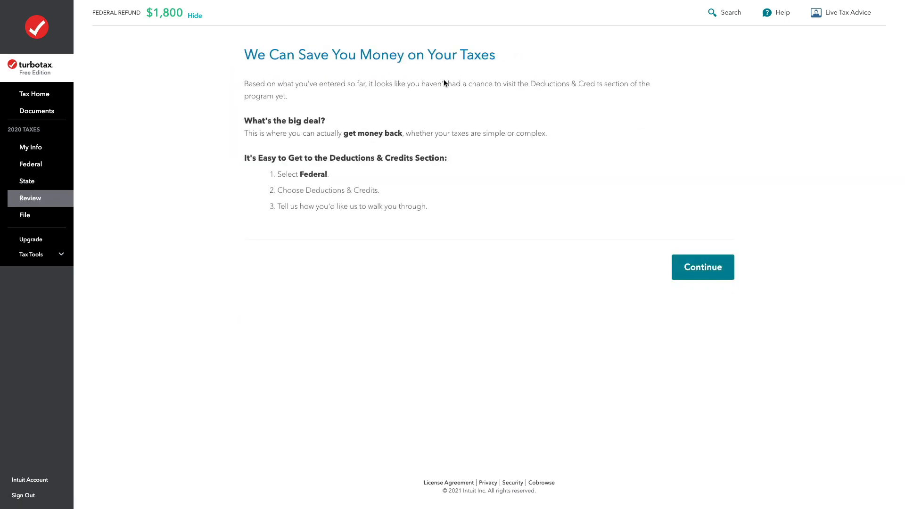
Complete the final review of the return and decline PLUS Help & Support, continuing to filing in Free Edition.
left_click(711, 267)
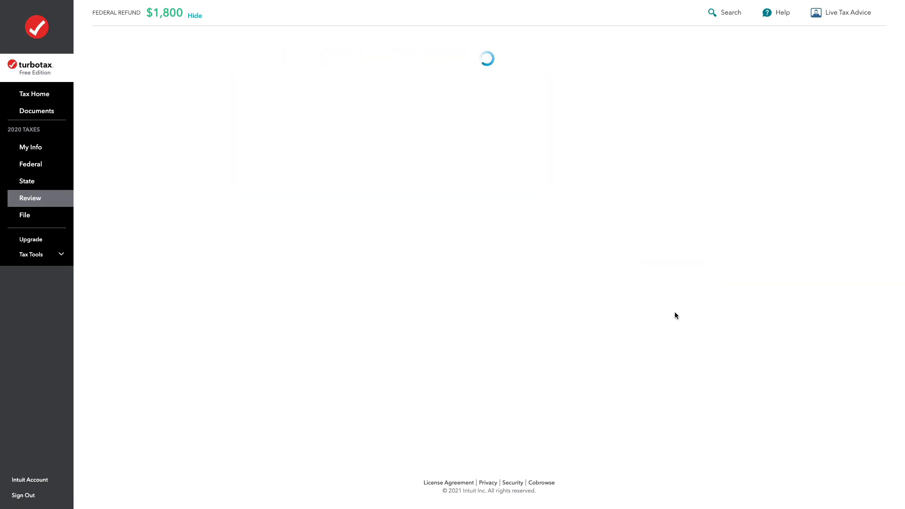
left_click(702, 335)
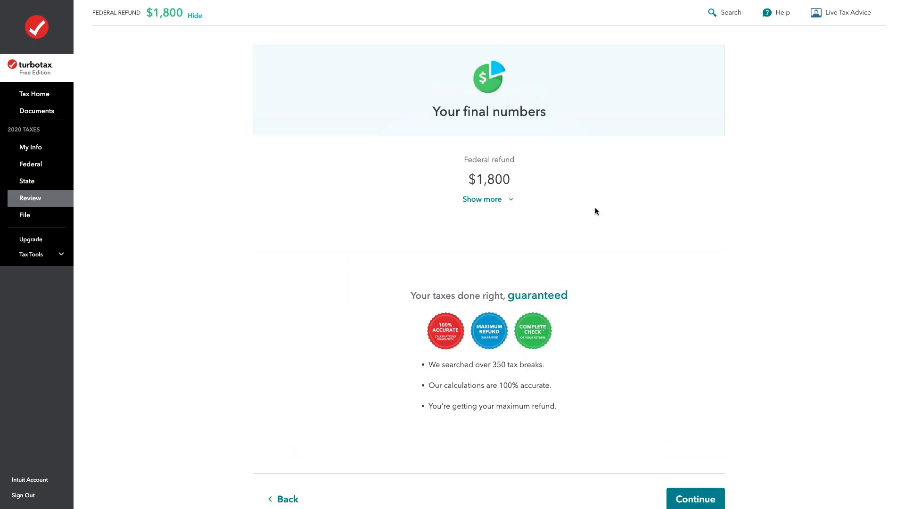
left_click(695, 499)
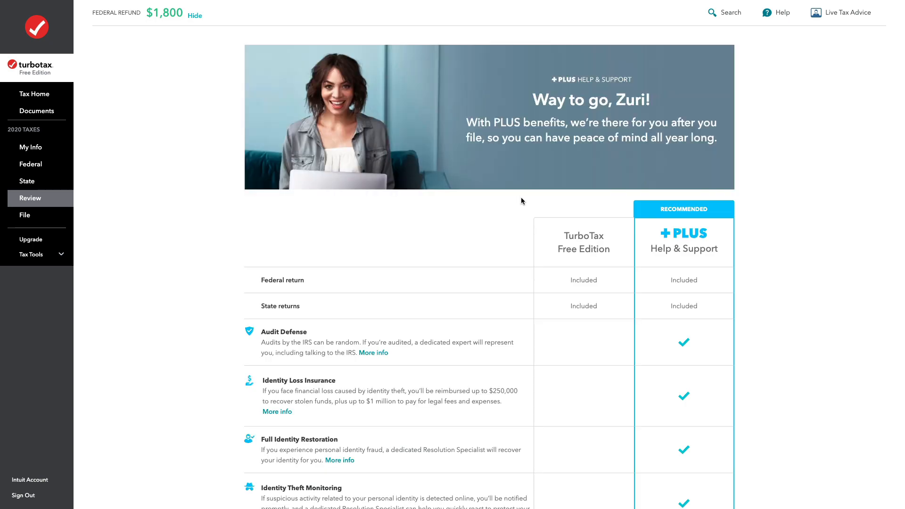
scroll(568, 196, "down", 15)
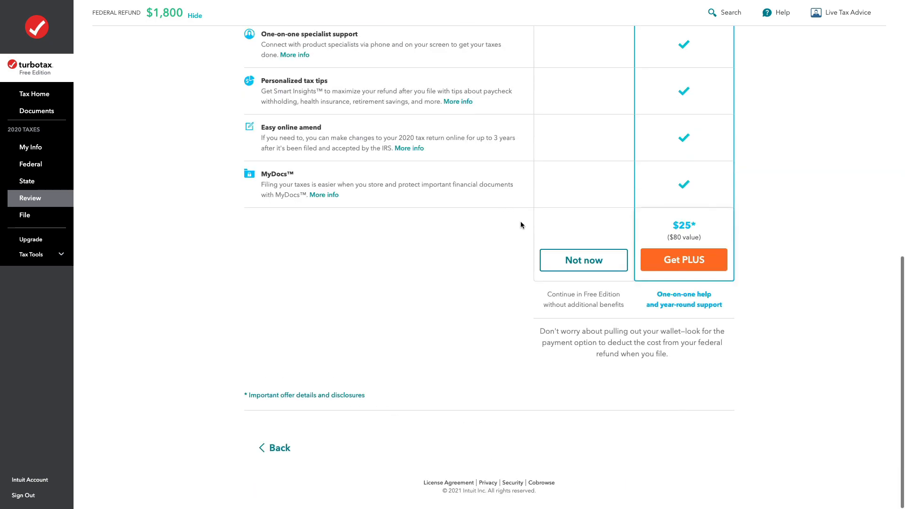
left_click(592, 257)
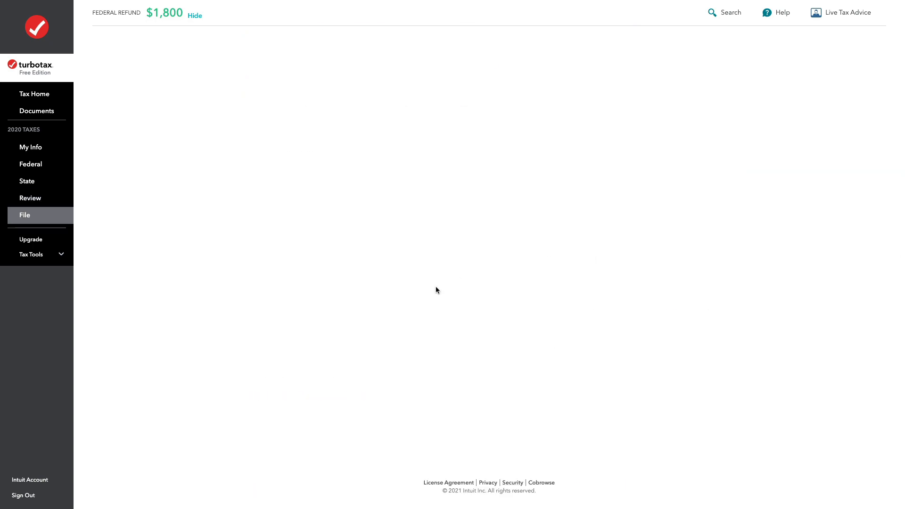